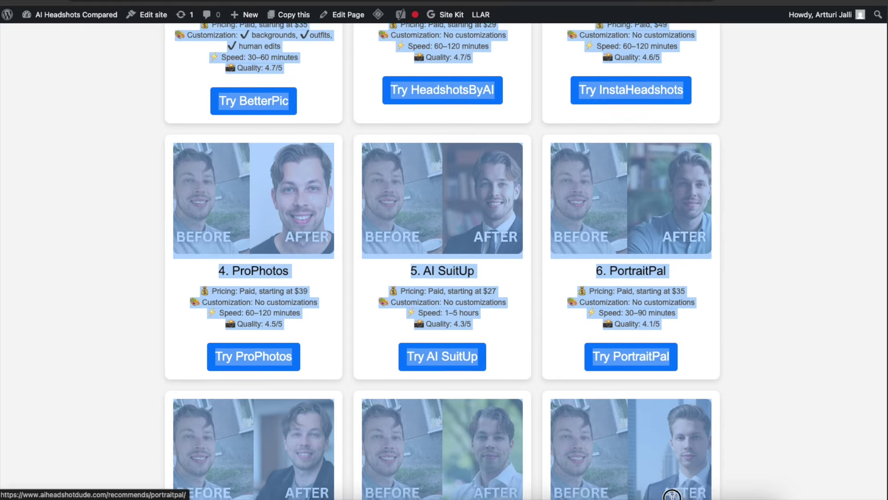
Look over the finished grid of AI headshot generator product cards on the AI Headshots Compared site.
scroll(745, 326, "down", 6)
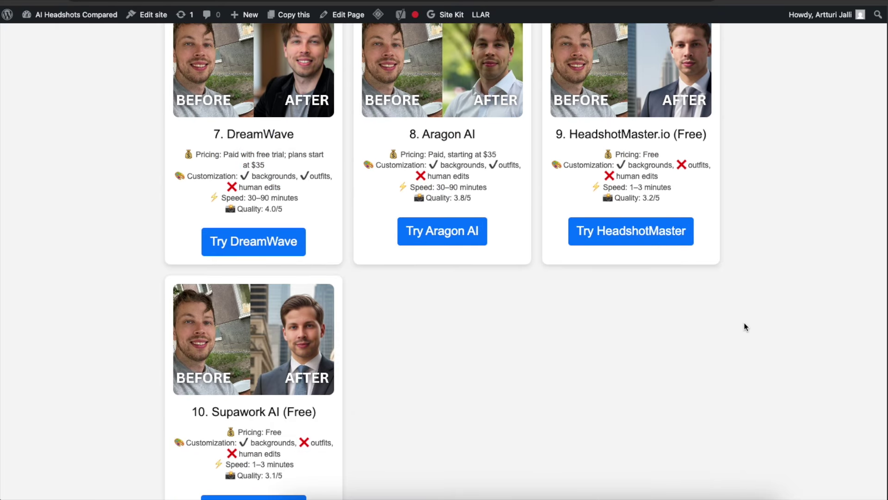
scroll(713, 313, "up", 20)
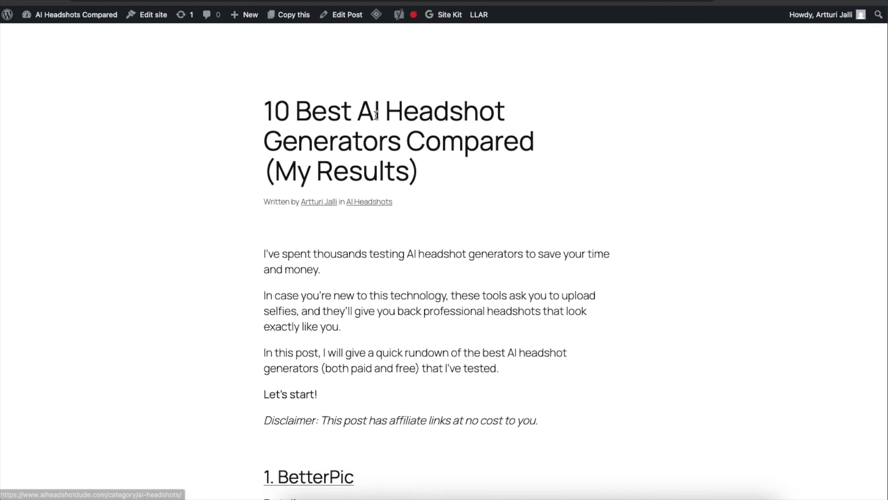
mouse_move(255, 116)
left_mouse_down()
mouse_move(376, 111)
mouse_move(470, 164)
mouse_move(268, 123)
left_mouse_up()
left_click(471, 164)
left_click(399, 139)
left_click_drag(455, 180, 275, 115)
left_click(275, 116)
double_click(308, 113)
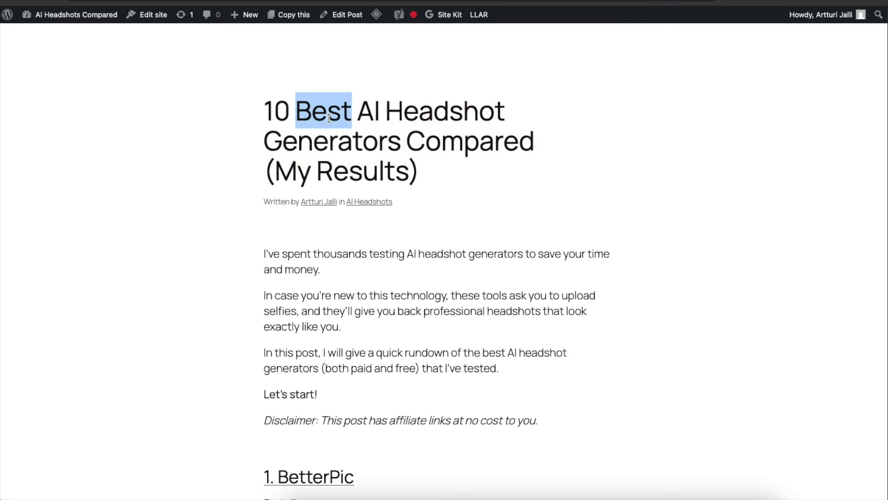
left_click(312, 117)
double_click(303, 115)
double_click(366, 114)
left_click(457, 108)
left_click_drag(448, 178, 209, 81)
left_click(417, 122)
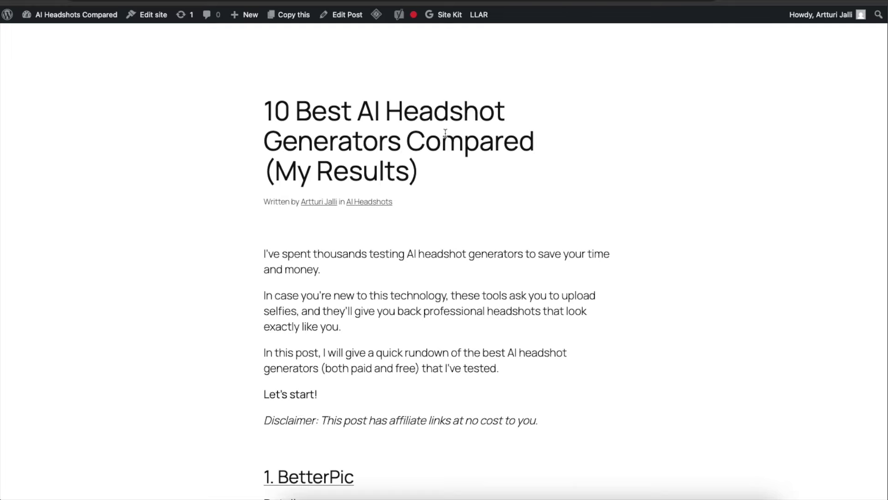
scroll(444, 125, "down", 3)
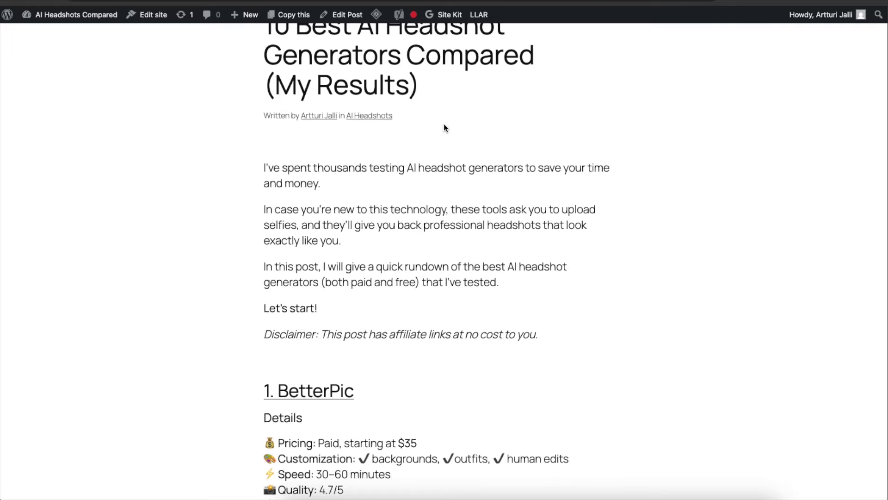
scroll(442, 129, "up", 5)
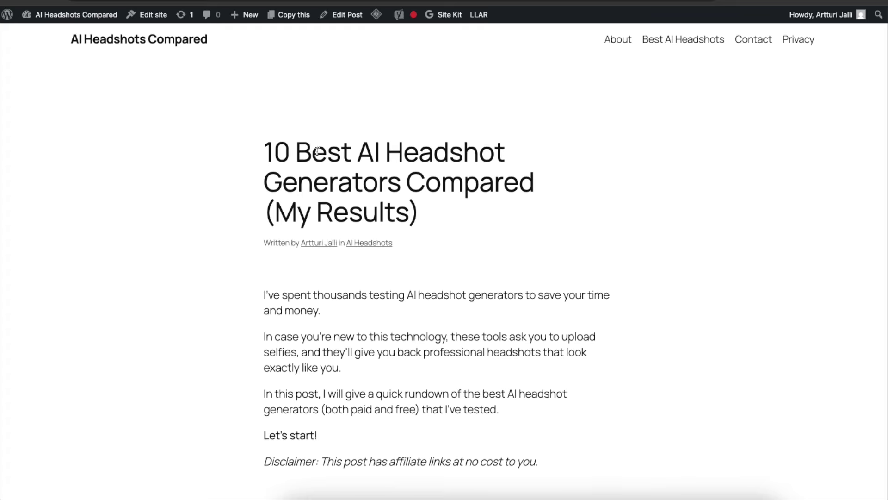
left_click_drag(228, 149, 418, 193)
left_click(465, 210)
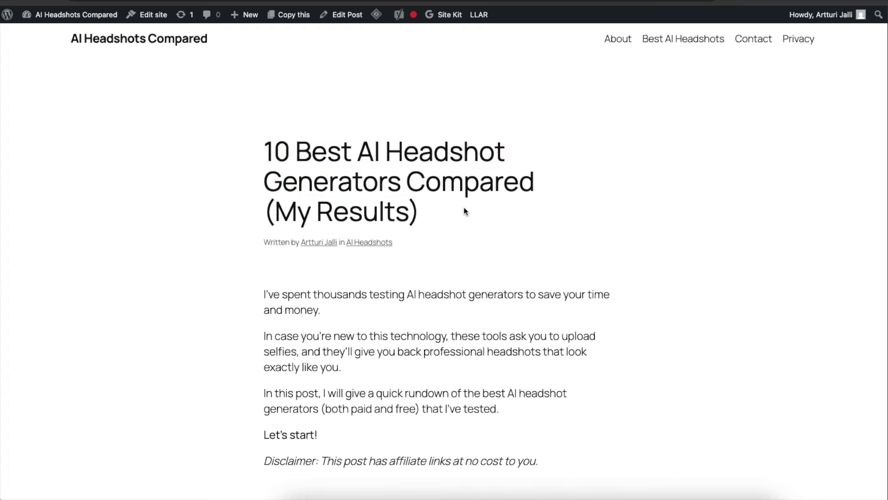
scroll(467, 204, "down", 2)
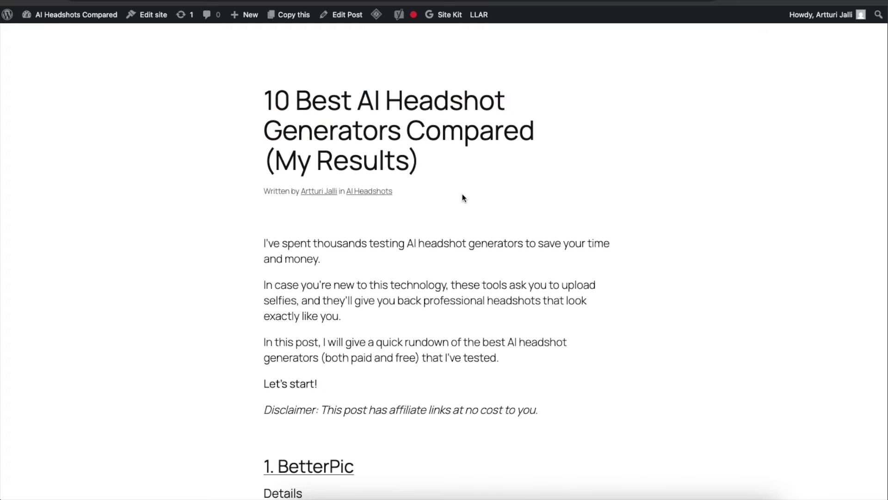
scroll(465, 189, "down", 3)
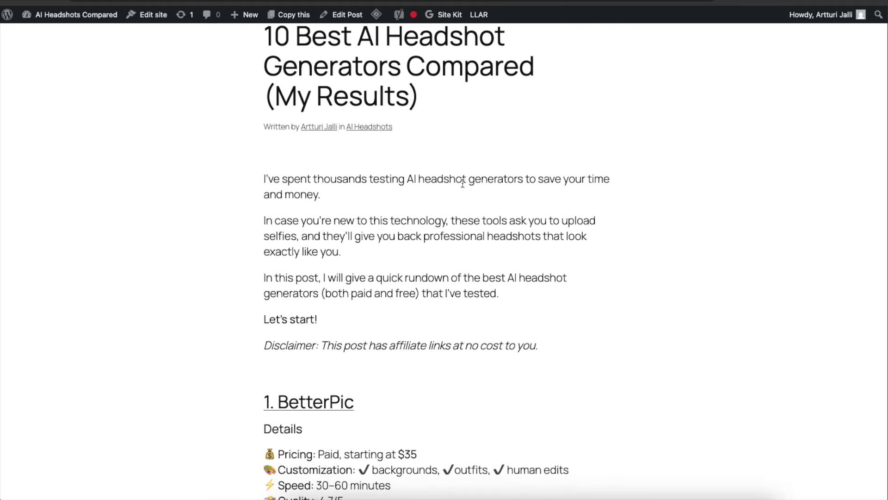
scroll(463, 185, "up", 5)
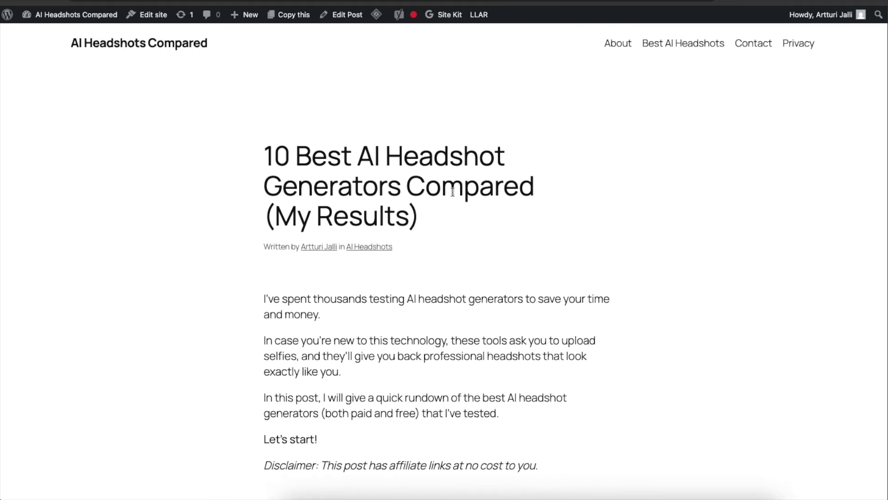
scroll(450, 194, "down", 3)
scroll(452, 199, "up", 2)
scroll(449, 196, "up", 2)
scroll(448, 194, "down", 3)
left_click_drag(258, 86, 224, 82)
left_click(225, 82)
Skim the "10 Best AI Headshot Generators Compared" blog post, starting with its BetterPic section.
scroll(290, 134, "down", 10)
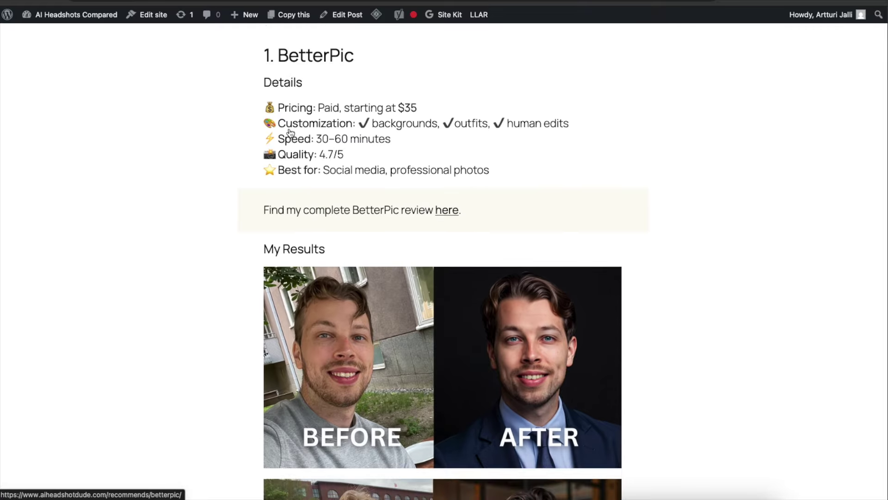
scroll(291, 133, "down", 20)
scroll(290, 132, "up", 20)
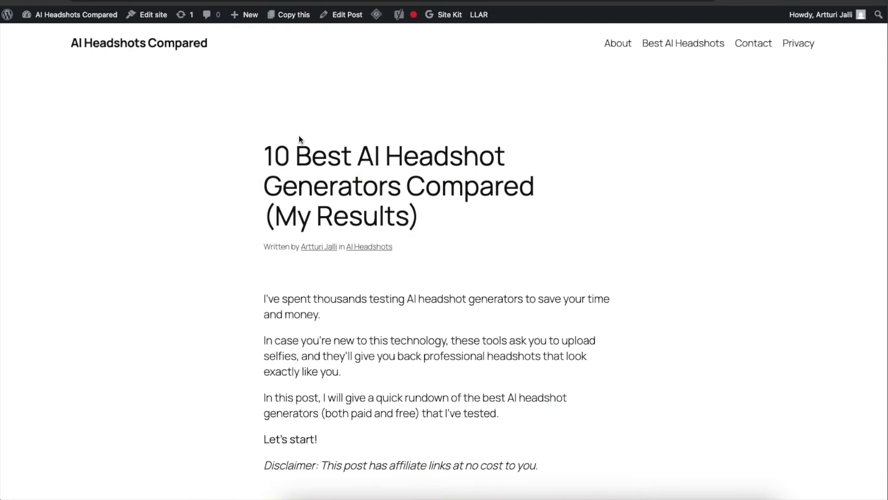
scroll(299, 135, "down", 1)
left_click_drag(251, 136, 434, 180)
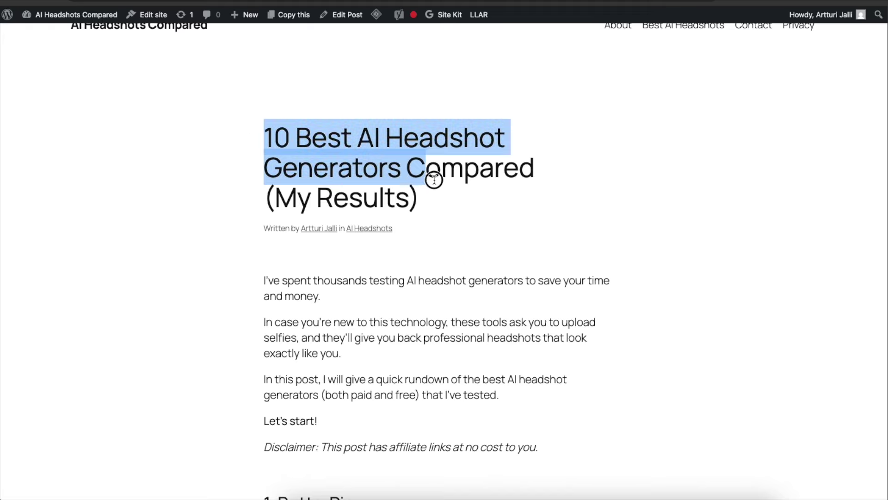
left_click(434, 179)
left_click_drag(476, 209, 452, 206)
left_click(252, 139)
left_click(458, 207)
scroll(457, 202, "down", 1)
left_click_drag(454, 201, 222, 139)
left_click(232, 134)
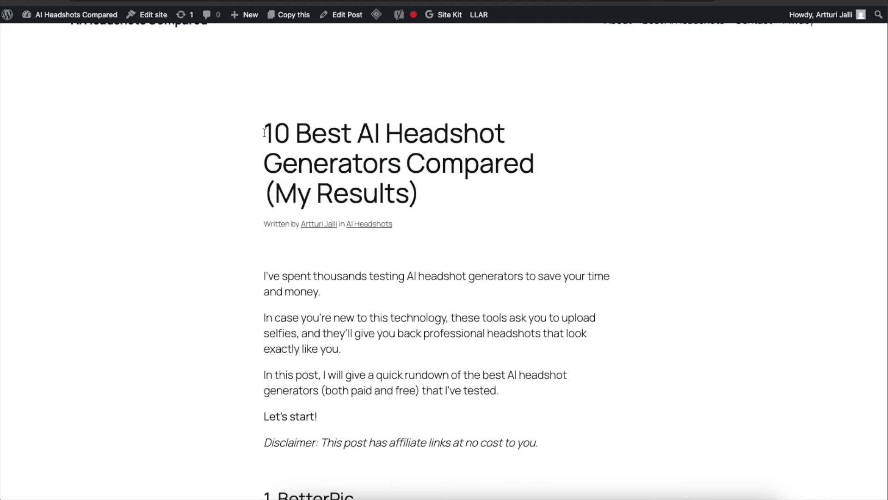
scroll(297, 130, "down", 1)
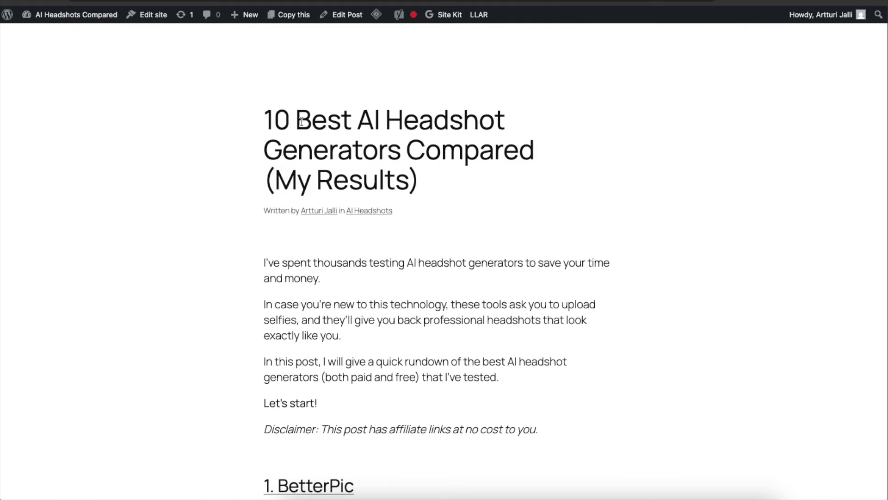
scroll(301, 122, "down", 1)
scroll(302, 120, "down", 1)
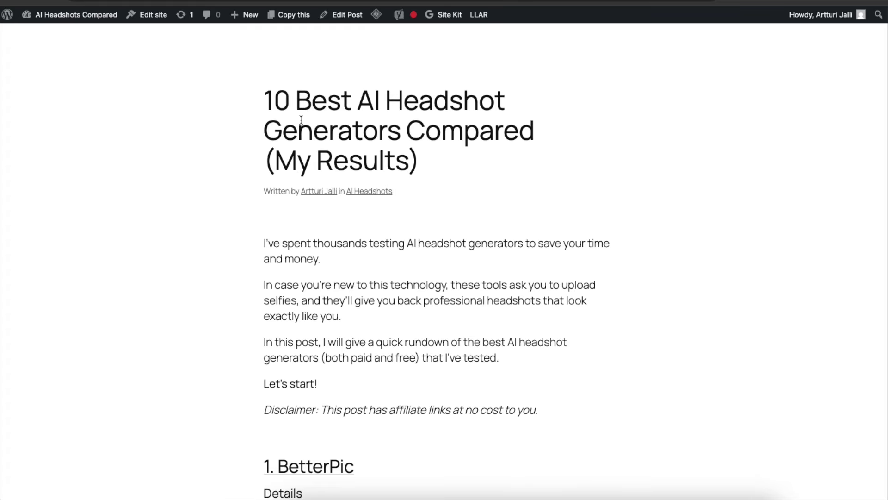
scroll(312, 117, "down", 1)
scroll(312, 117, "down", 2)
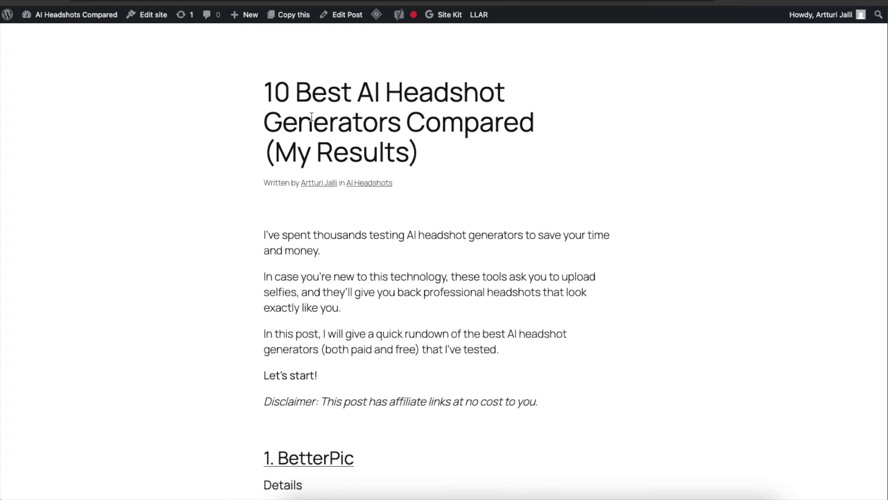
scroll(429, 112, "up", 5)
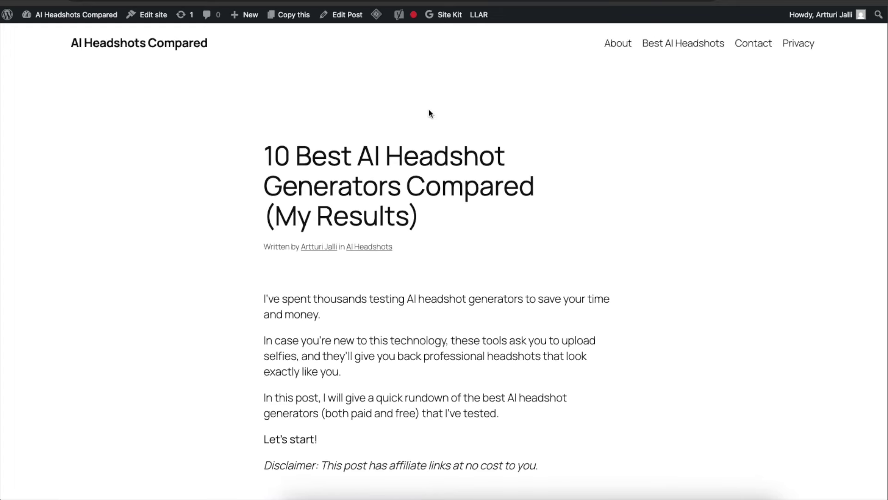
scroll(360, 111, "down", 2)
left_click_drag(251, 136, 489, 216)
left_click(491, 218)
left_click_drag(345, 226, 278, 143)
left_click(260, 139)
scroll(264, 143, "down", 5)
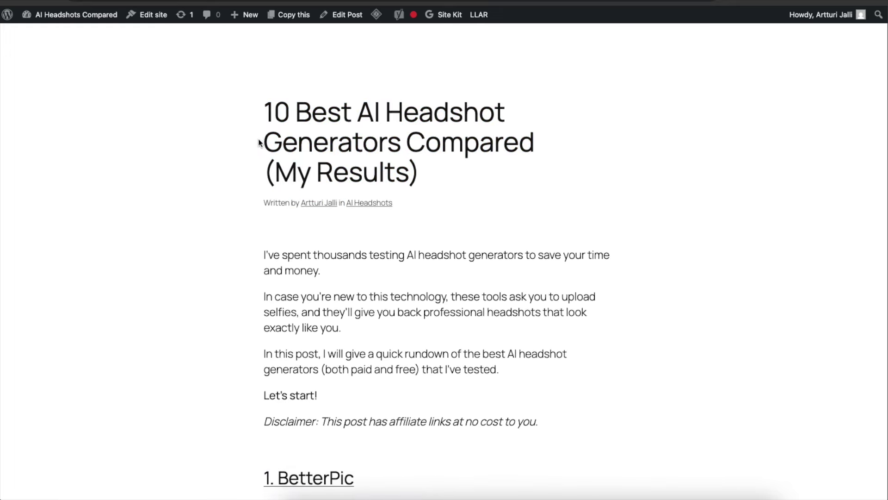
scroll(352, 130, "down", 8)
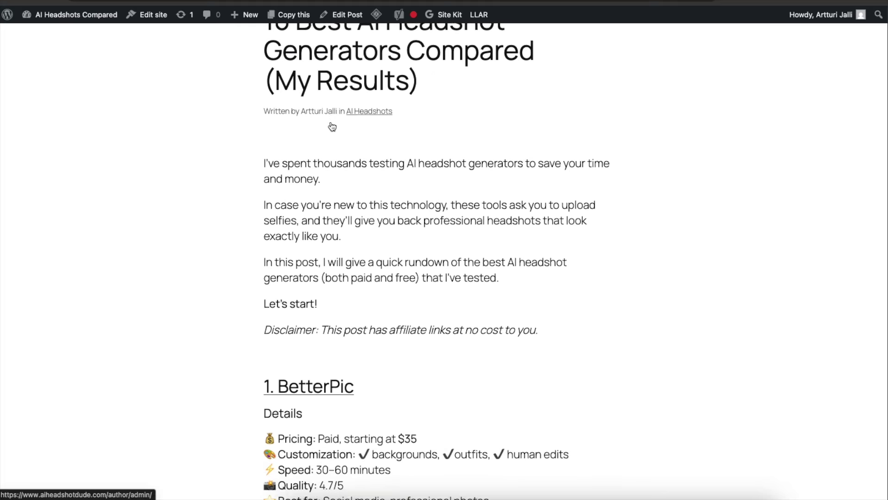
scroll(332, 124, "up", 10)
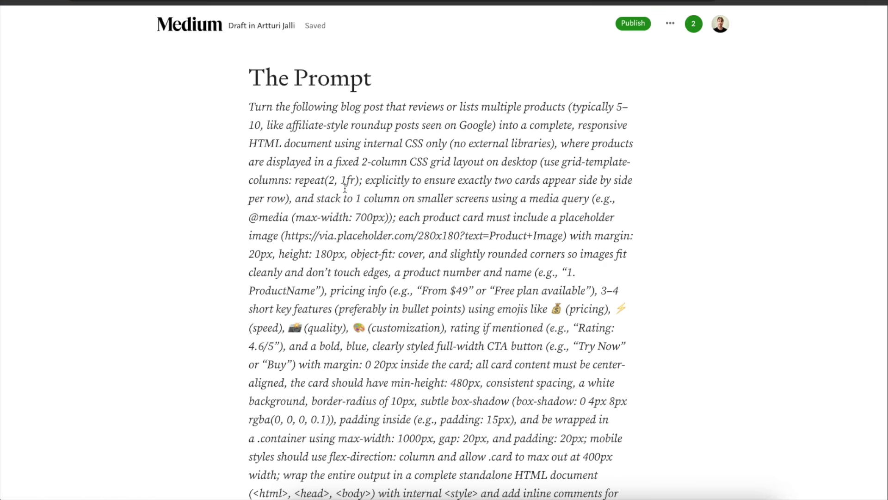
Copy the entire prompt paragraph under the heading "The Prompt" in the Medium draft.
scroll(345, 188, "down", 3)
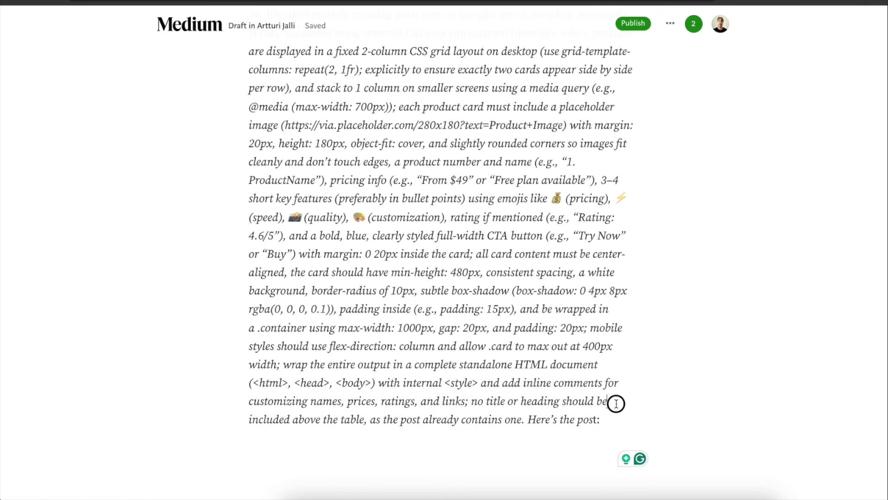
left_click_drag(621, 418, 248, 109)
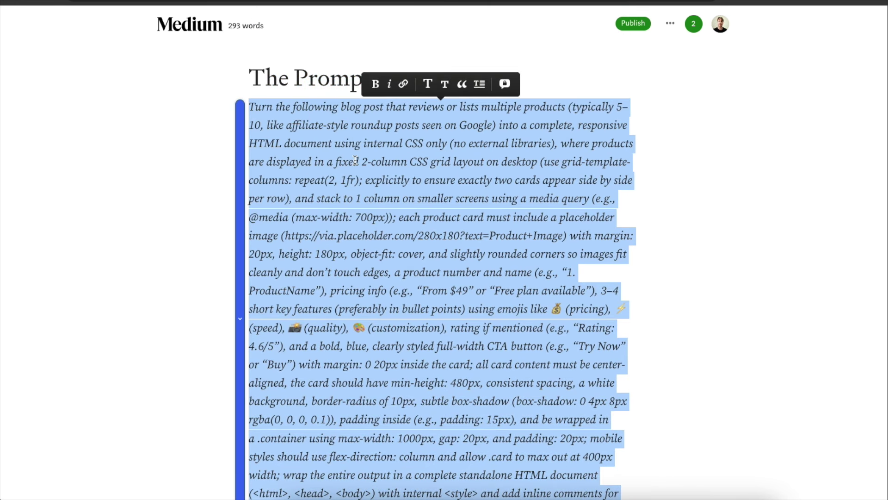
left_click(407, 161)
scroll(496, 160, "down", 3)
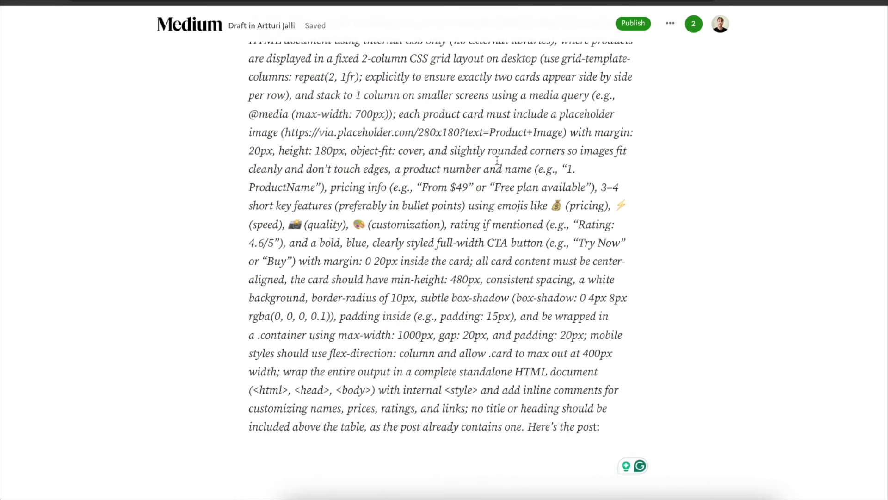
scroll(497, 161, "up", 3)
triple_click(480, 164)
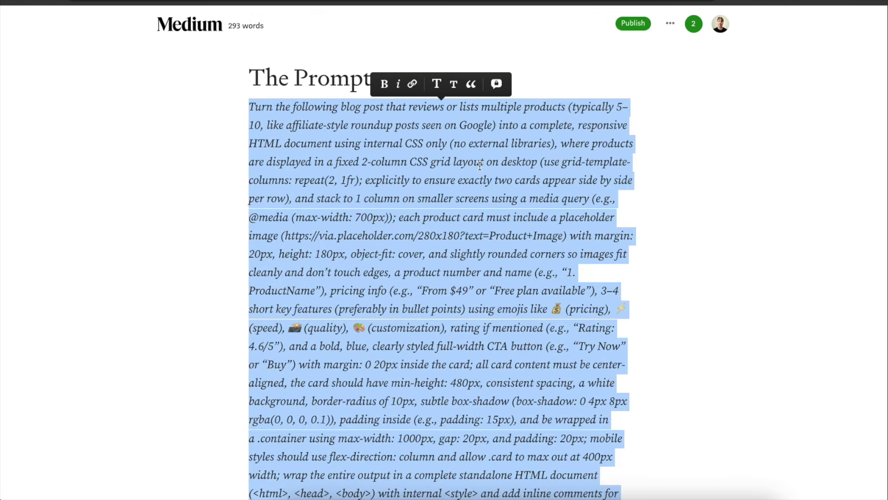
Switch to ChatGPT and paste the copied prompt into a new chat message, adding line breaks after "Here's the post:".
left_click(758, 1)
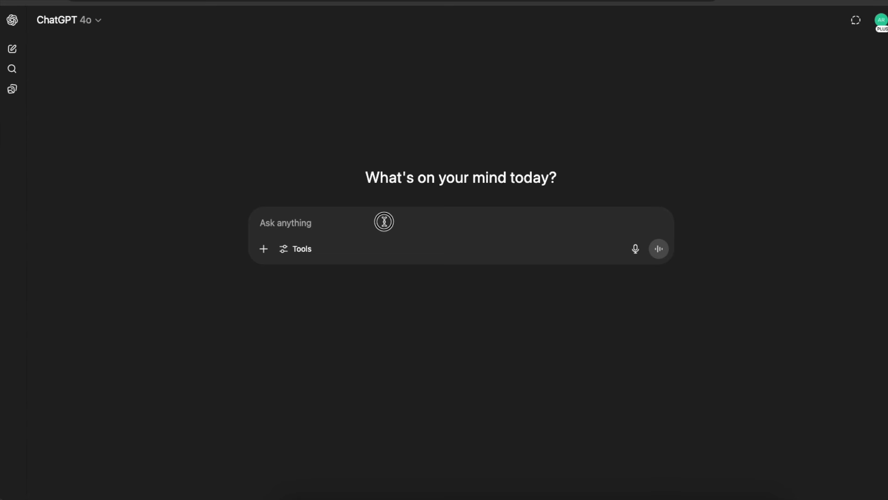
key("super+v")
scroll(466, 290, "down", 5)
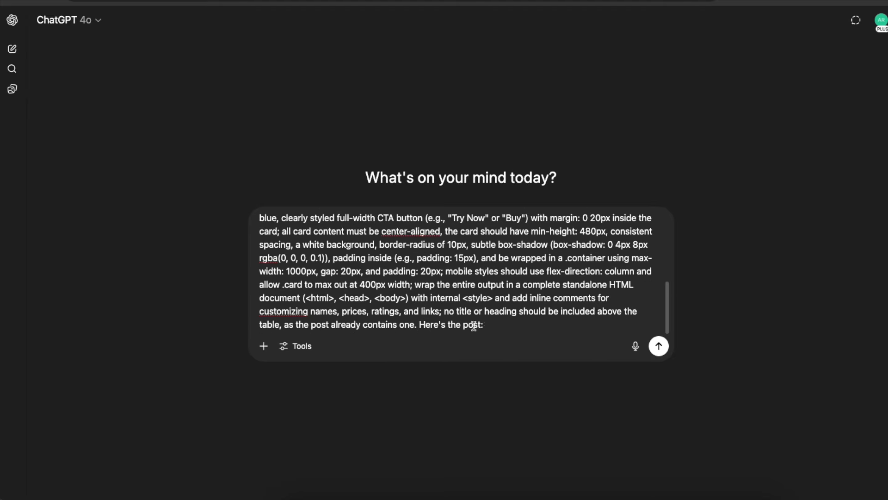
left_click_drag(492, 325, 454, 327)
left_click(422, 327)
left_click(490, 327)
key("shift+Return")
key("shift+Return")
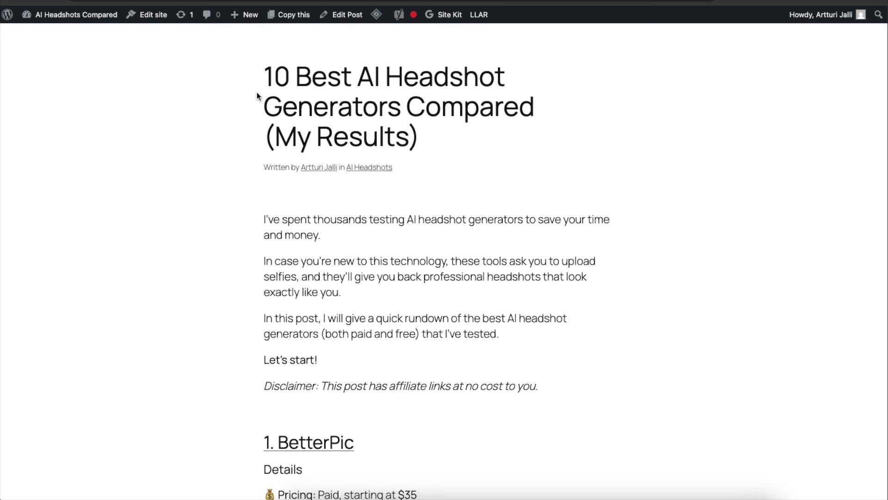
Append the blog post's text, from its title through the "Try Supawork" link, to the ChatGPT prompt and send the message.
scroll(258, 151, "down", 1)
left_click_drag(258, 65, 540, 386)
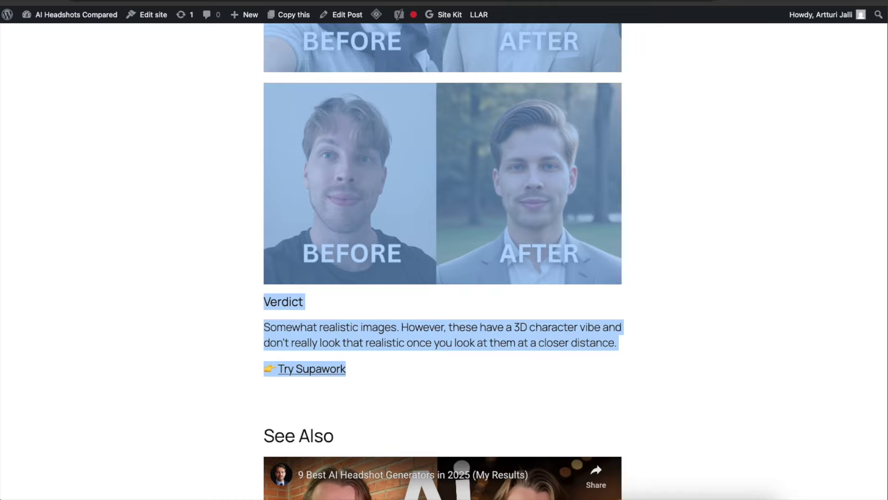
key("ctrl+Tab")
left_click(334, 323)
key("super+v")
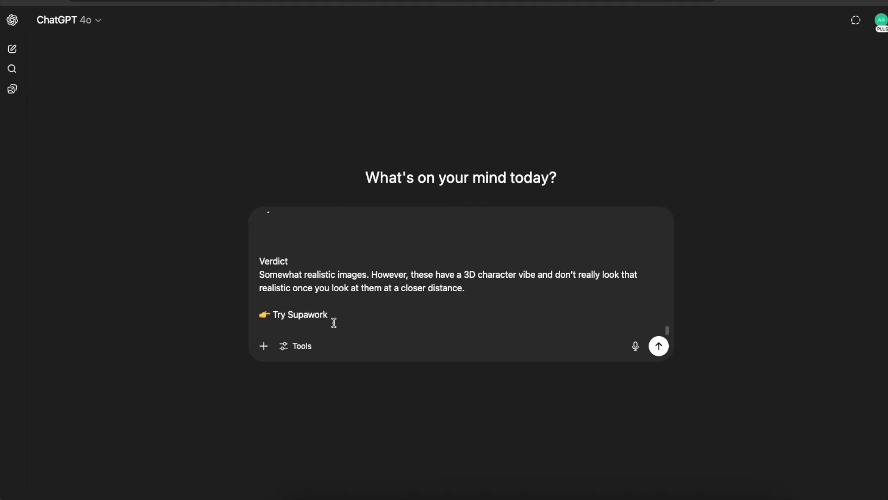
key("Return")
Review the sent prompt and blog post text, as well as the generated HTML code for the product cards.
scroll(413, 191, "up", 10)
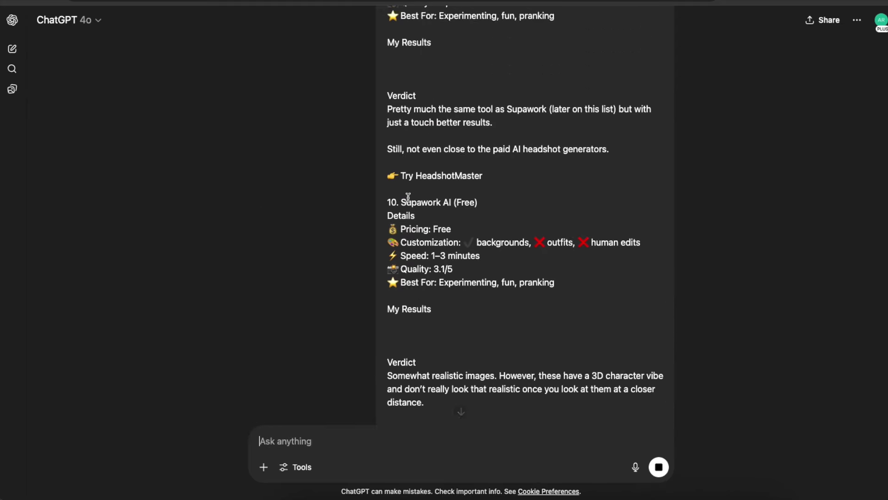
scroll(414, 189, "up", 20)
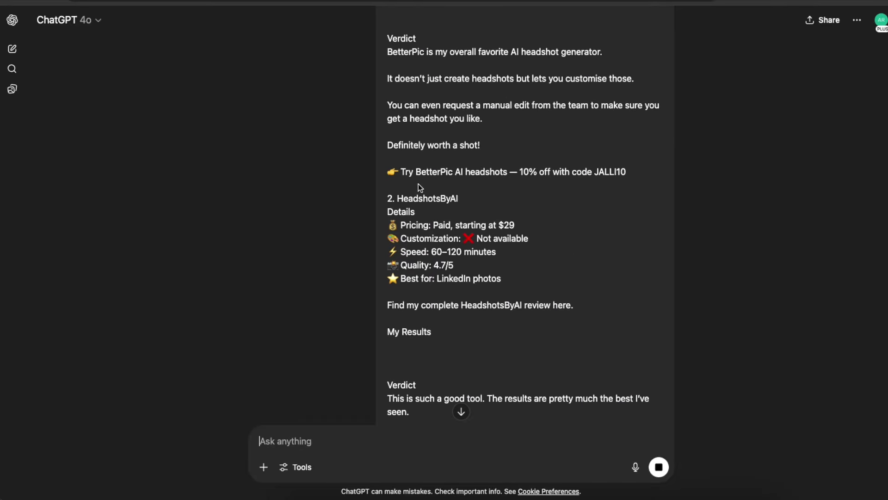
scroll(420, 183, "up", 5)
scroll(424, 187, "down", 20)
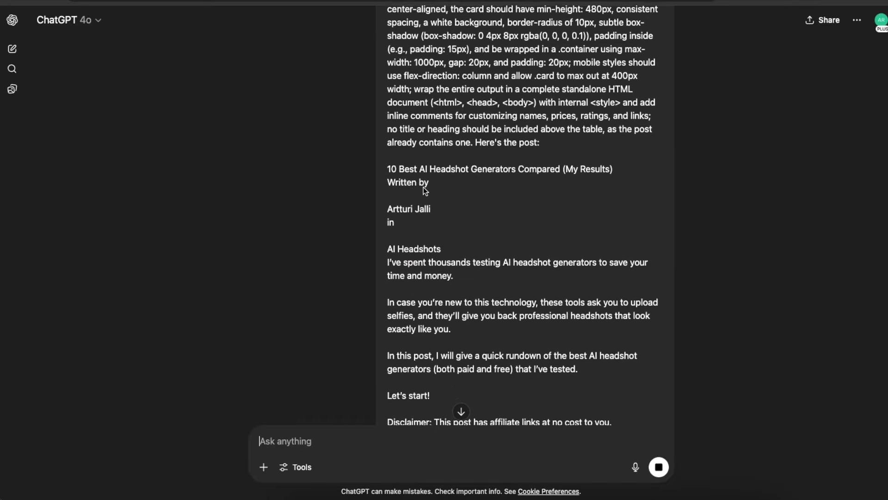
scroll(427, 187, "down", 20)
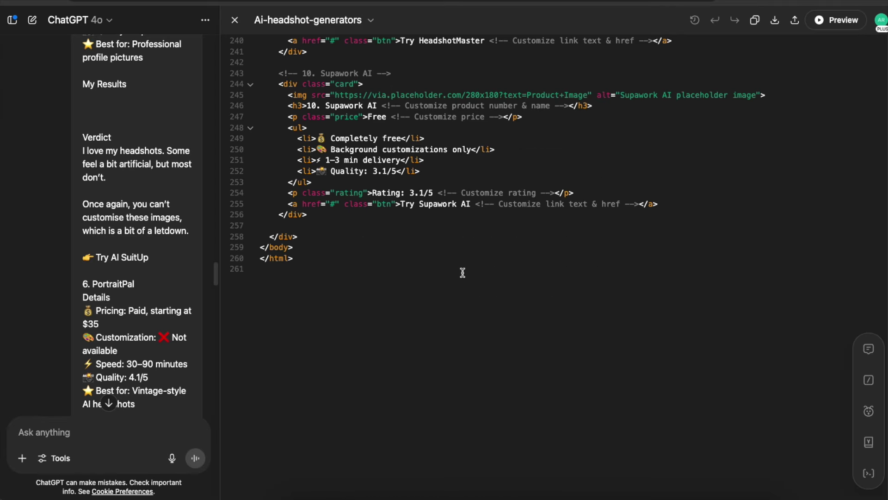
scroll(461, 274, "up", 20)
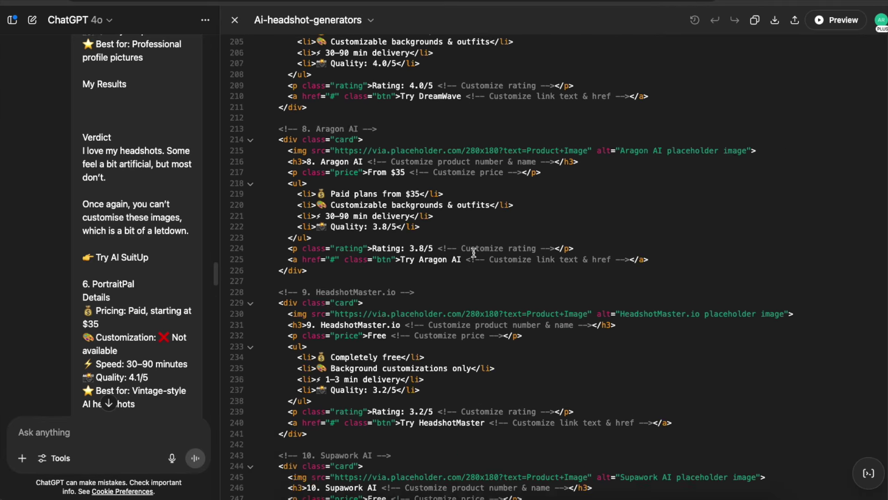
Look through the generated HTML in the AI-headshot-generators canvas and copy the entire code.
scroll(471, 245, "up", 20)
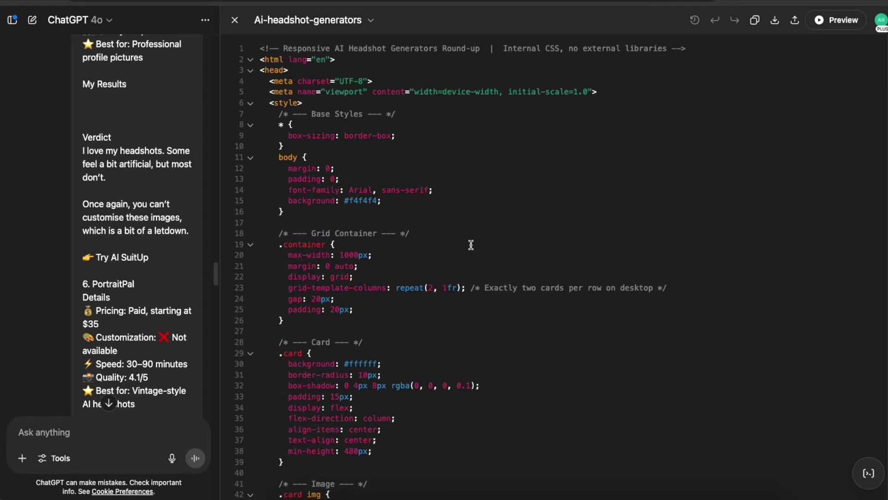
scroll(471, 245, "down", 6)
scroll(471, 245, "down", 20)
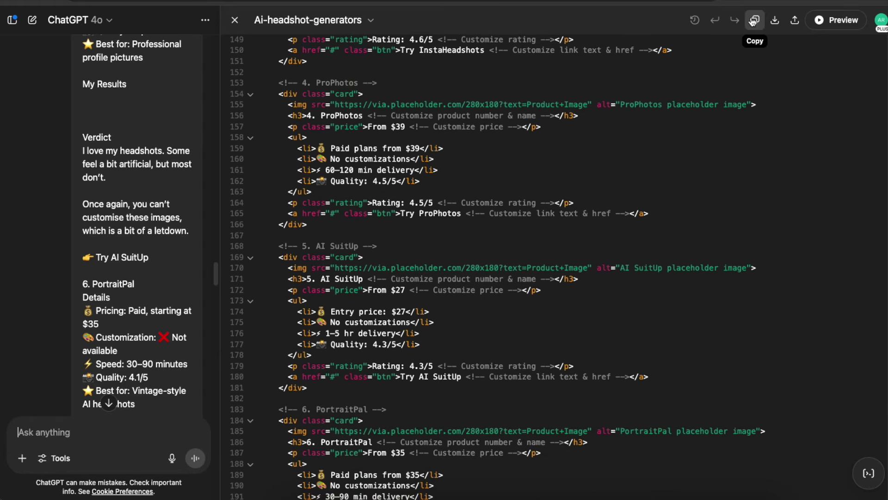
left_click(754, 21)
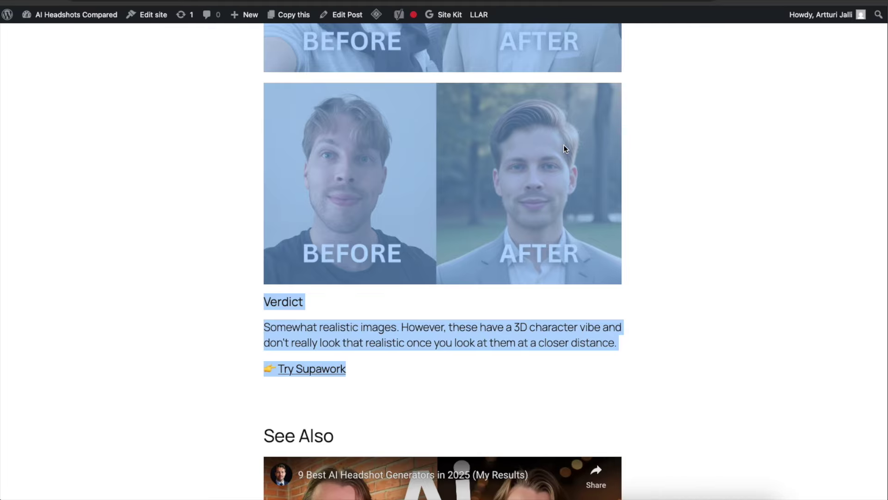
Switch to the WordPress post "10 Best AI Headshot Generators Compared (My Results)" and open it for editing.
left_click(634, 144)
scroll(635, 145, "up", 20)
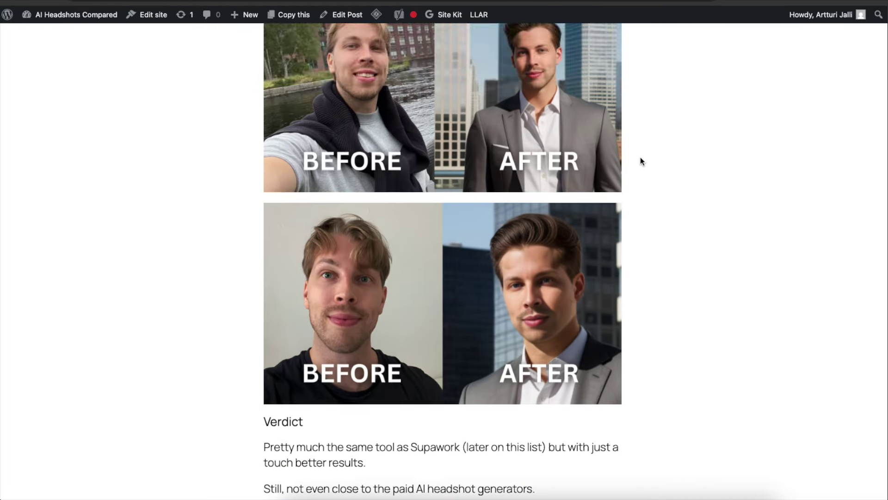
scroll(648, 165, "up", 20)
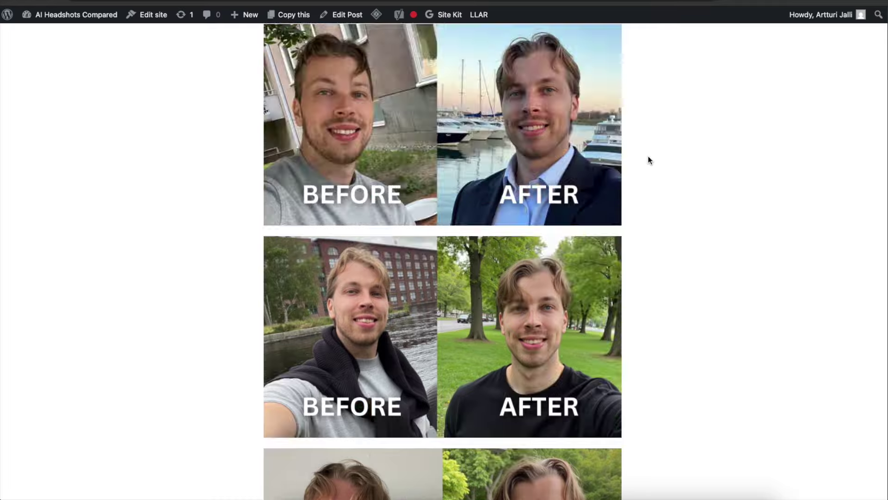
scroll(640, 169, "up", 2)
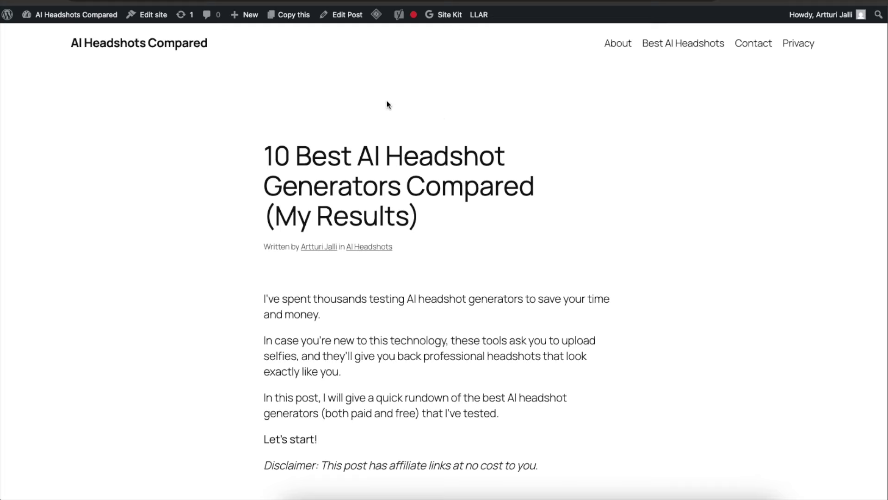
left_click(349, 19)
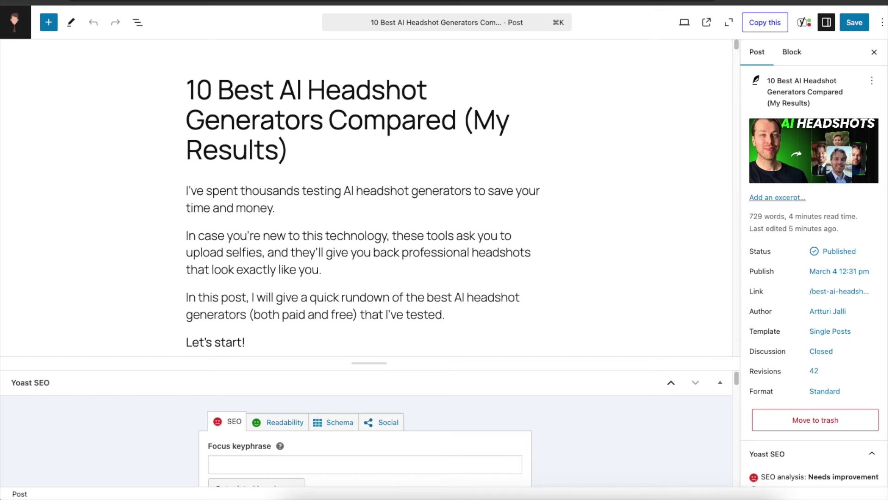
Insert a Custom HTML block between the post title and the first paragraph.
key("Return")
type("/")
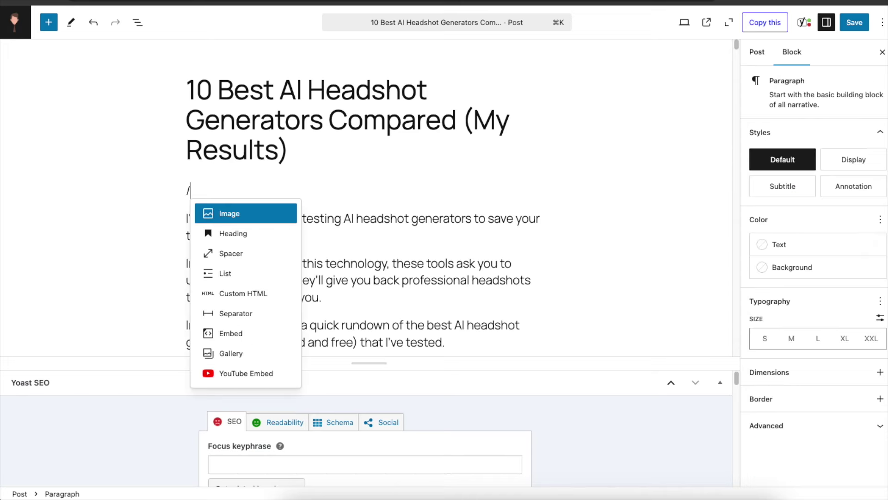
type("ht")
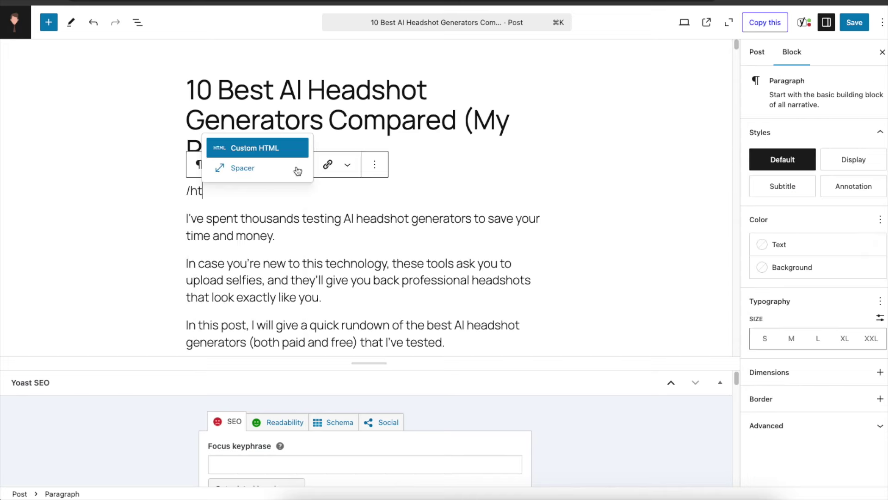
left_click(259, 157)
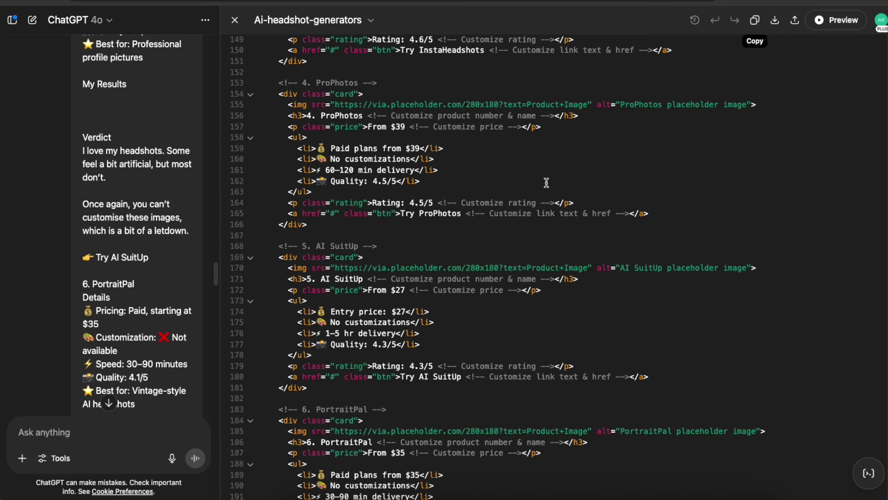
Check the end of the generated code in ChatGPT, paste the copied HTML into the post's Custom HTML block and save the post.
scroll(518, 190, "down", 15)
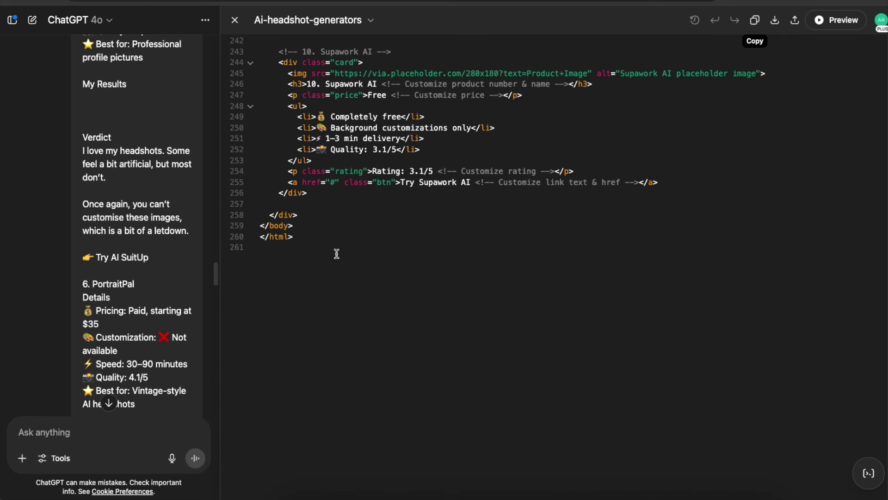
scroll(336, 254, "up", 5)
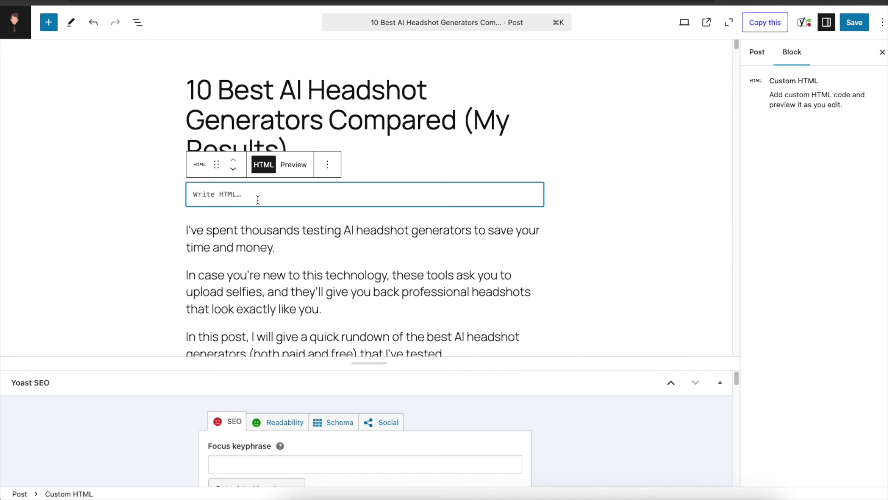
key("super+v")
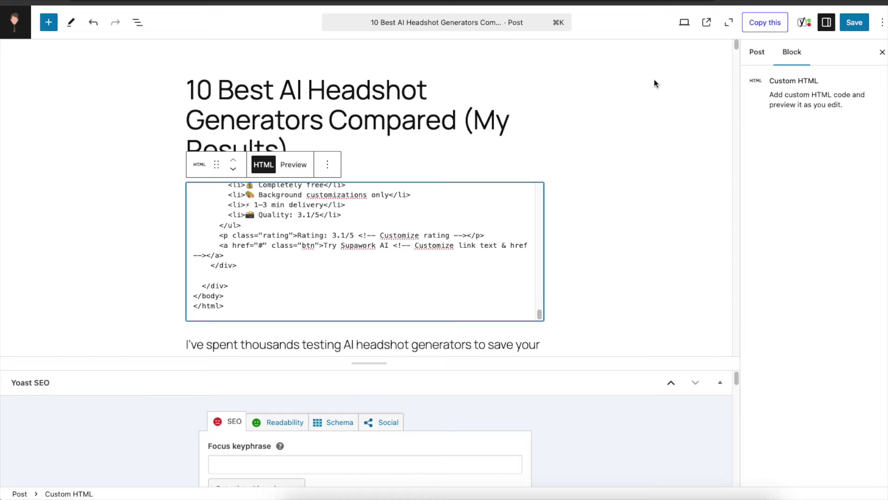
left_click(855, 25)
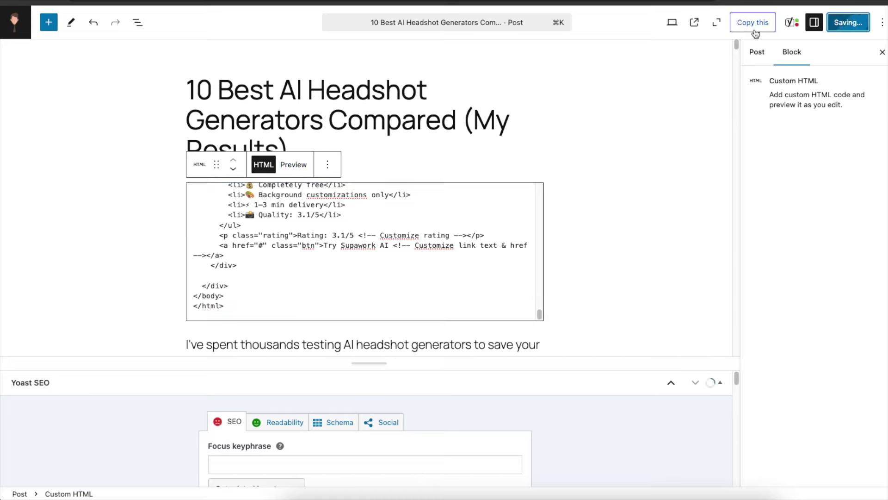
View the published post and examine the product card grid, including the image placeholders, prices and feature lists.
left_click(706, 23)
scroll(583, 186, "down", 8)
double_click(641, 137)
scroll(383, 130, "up", 1)
scroll(381, 130, "down", 1)
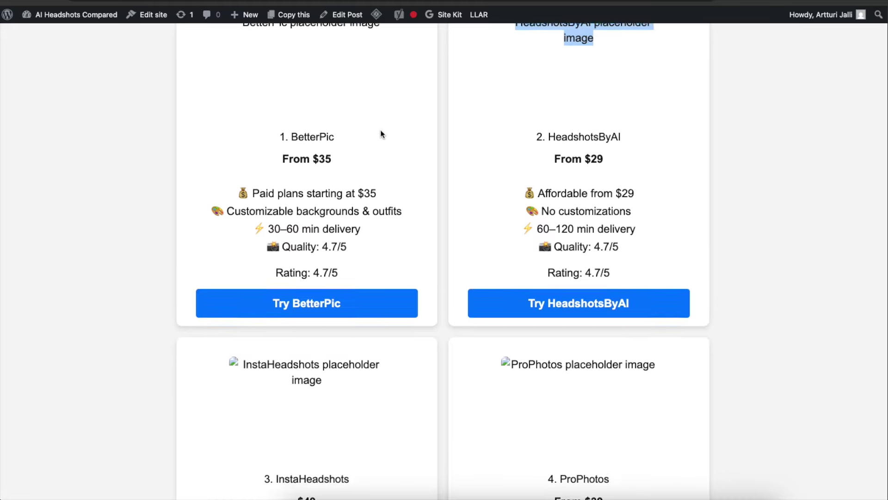
scroll(380, 134, "down", 2)
scroll(582, 222, "down", 2)
scroll(582, 222, "up", 5)
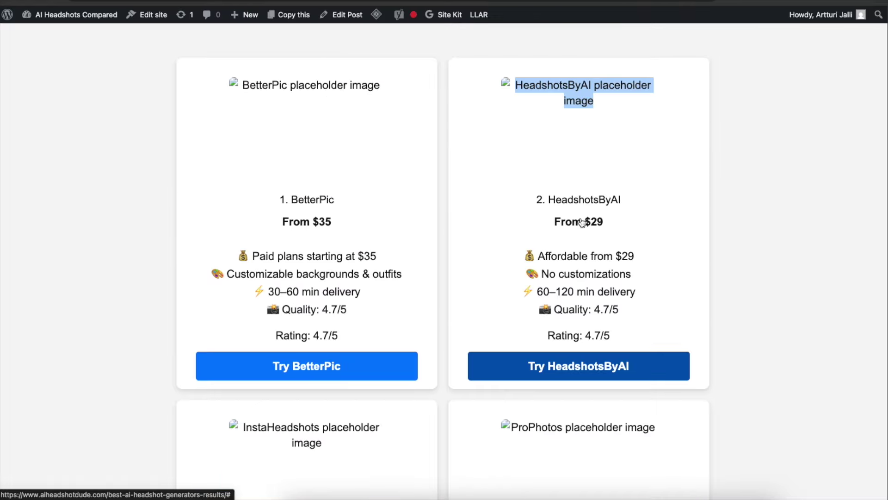
scroll(582, 222, "up", 5)
left_click(246, 150)
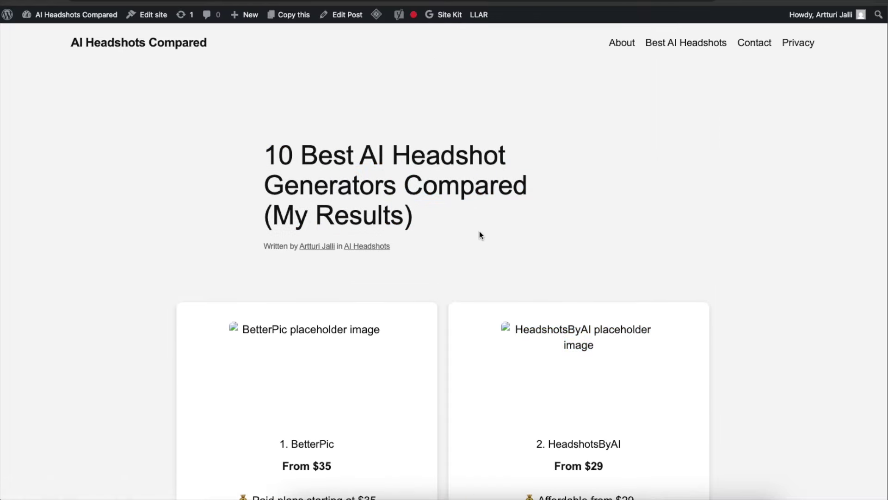
Examine the first four product cards' names, ratings and link buttons, and highlight the BetterPic card's heading.
scroll(479, 235, "down", 5)
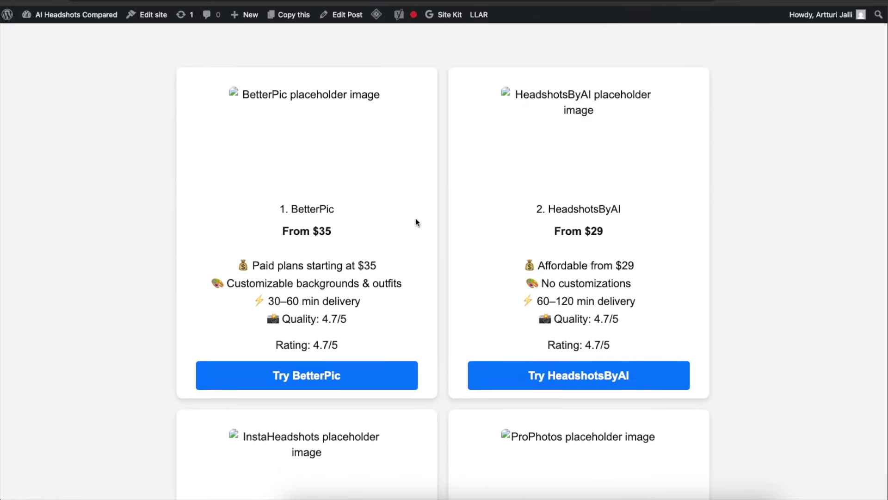
scroll(346, 250, "down", 1)
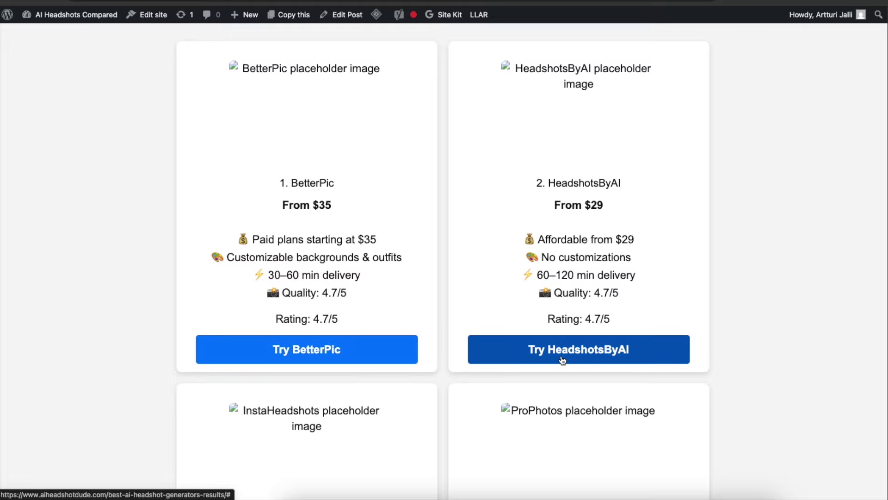
scroll(562, 359, "down", 5)
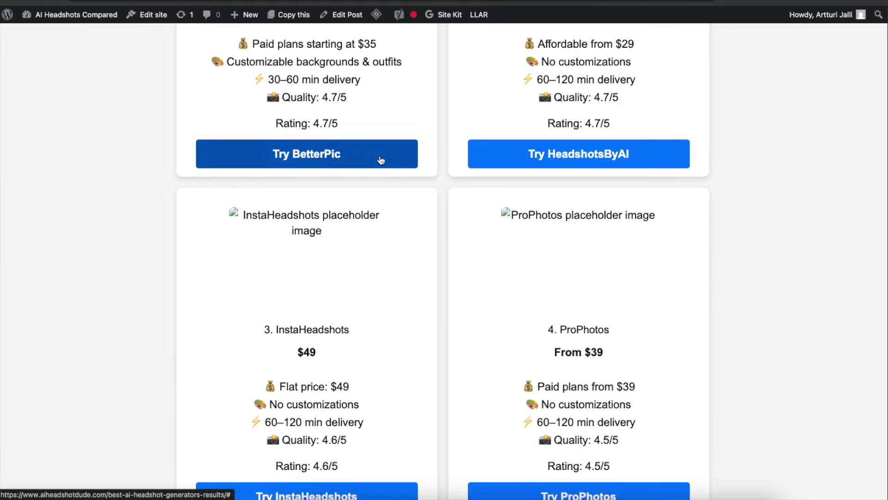
scroll(398, 161, "down", 1)
scroll(403, 157, "down", 1)
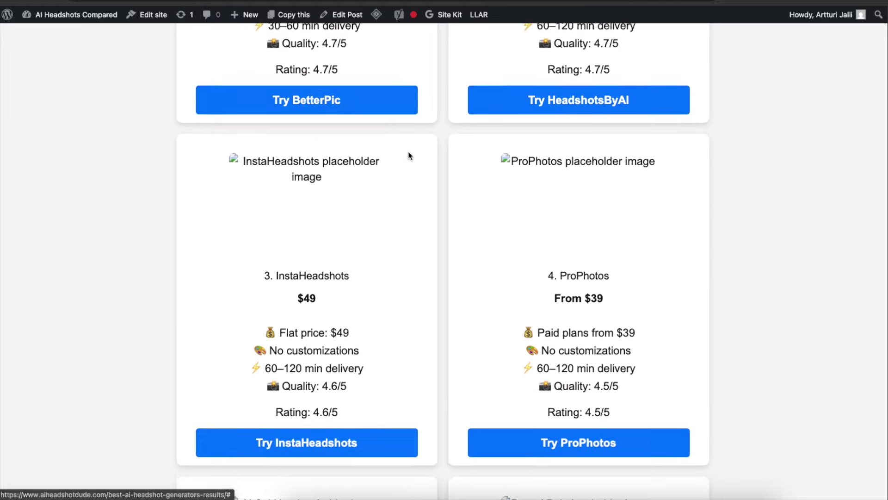
scroll(410, 156, "up", 7)
left_click_drag(280, 267, 334, 267)
left_click(44, 51)
mouse_move(7, 17)
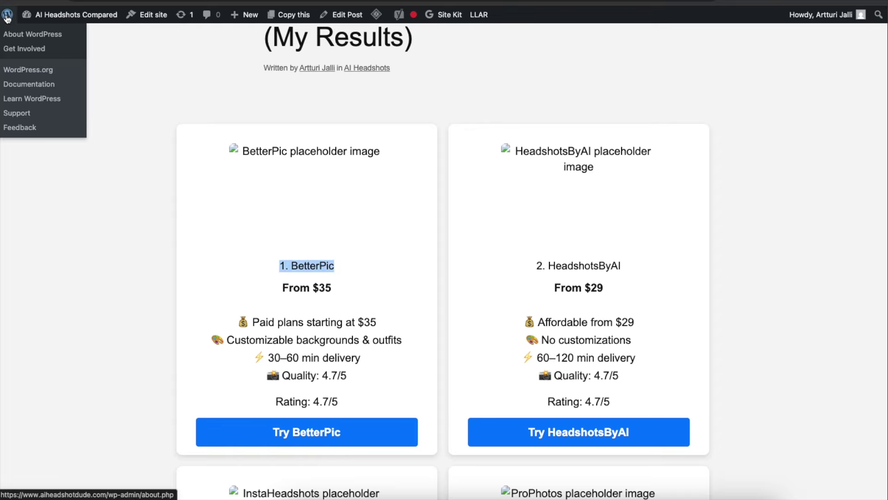